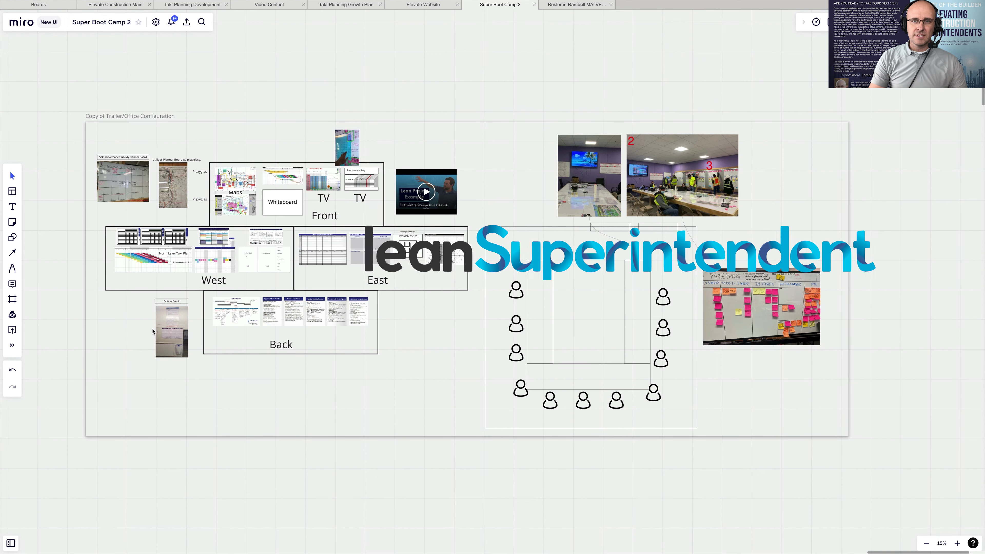
Step: Survey the trailer and office configuration layout, zooming in on the Front wall and the West wall's Norm Level Takt Plan
scroll(147, 278, left, 2)
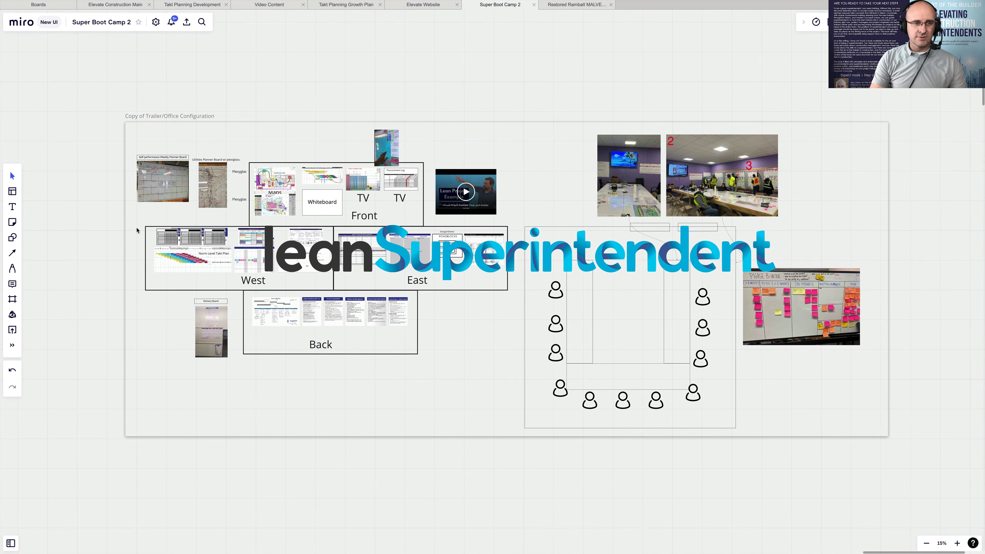
scroll(312, 208, up, 6)
scroll(323, 210, left, 3)
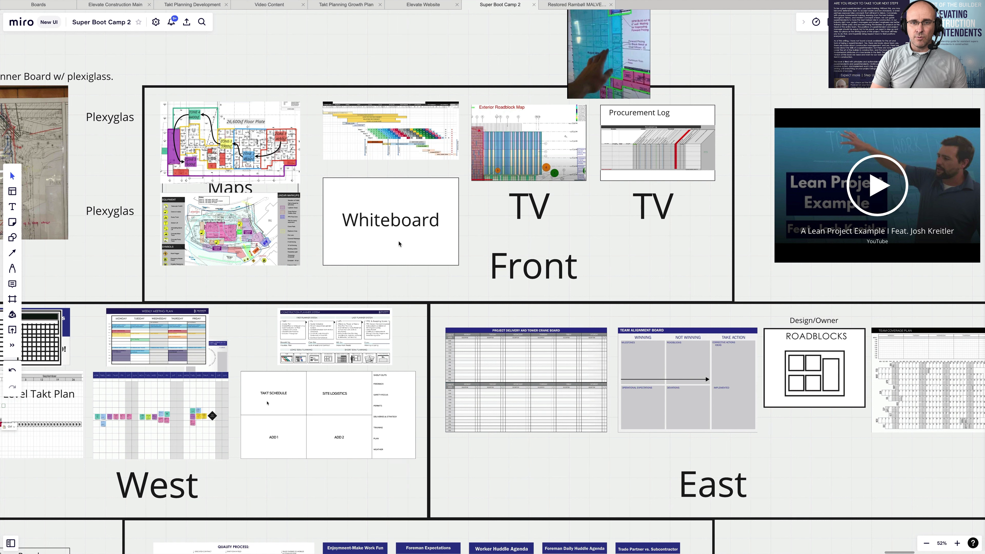
scroll(502, 164, down, 4)
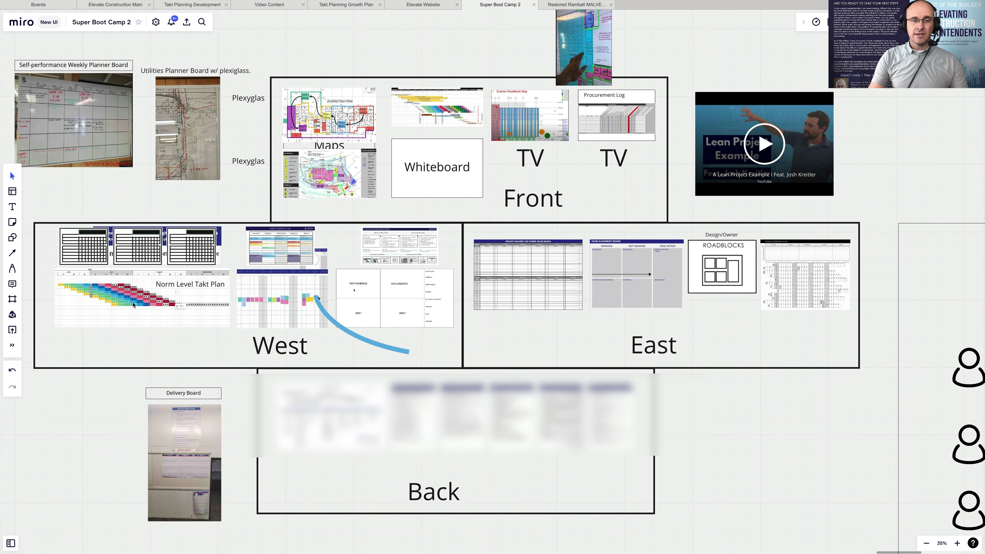
click(365, 306)
click(218, 307)
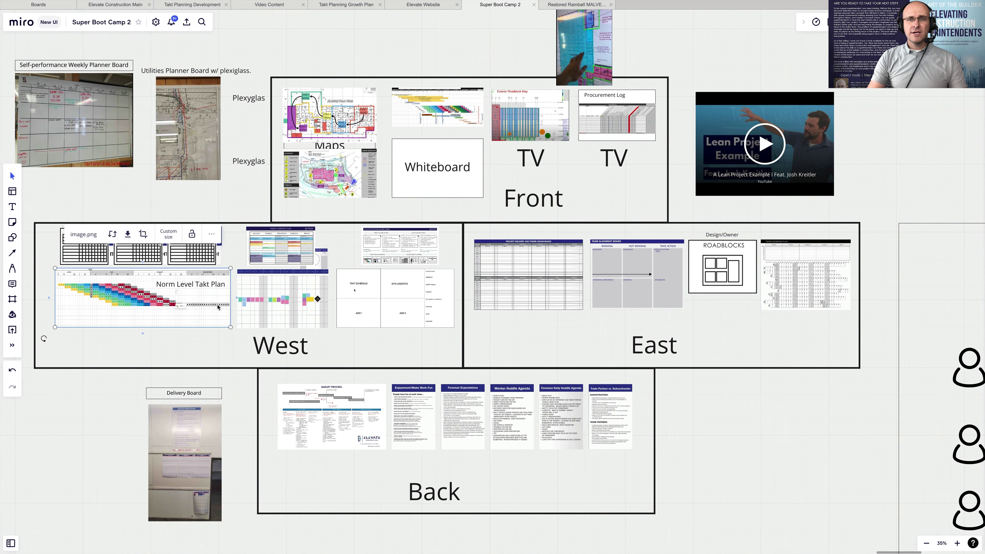
scroll(269, 333, up, 2)
scroll(270, 333, left, 2)
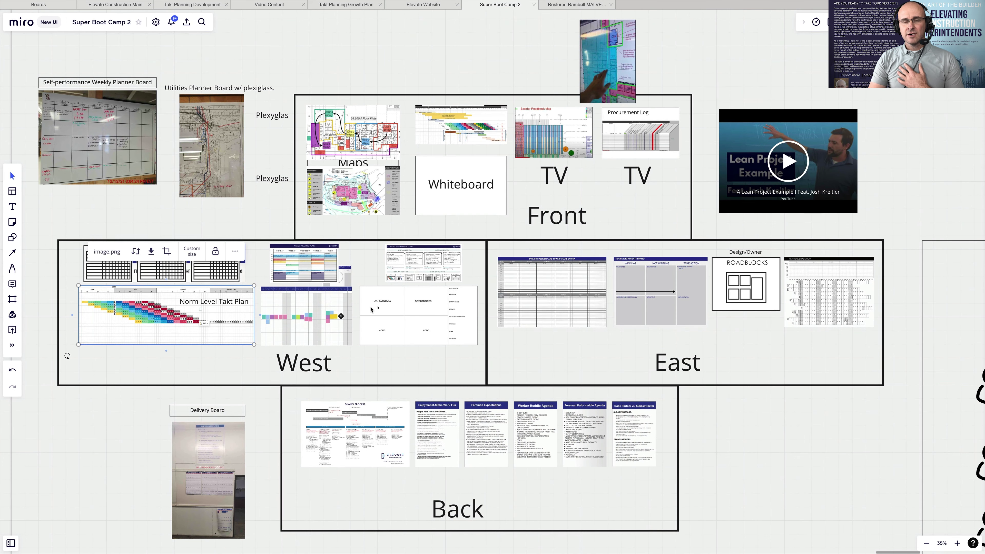
scroll(372, 309, left, 1)
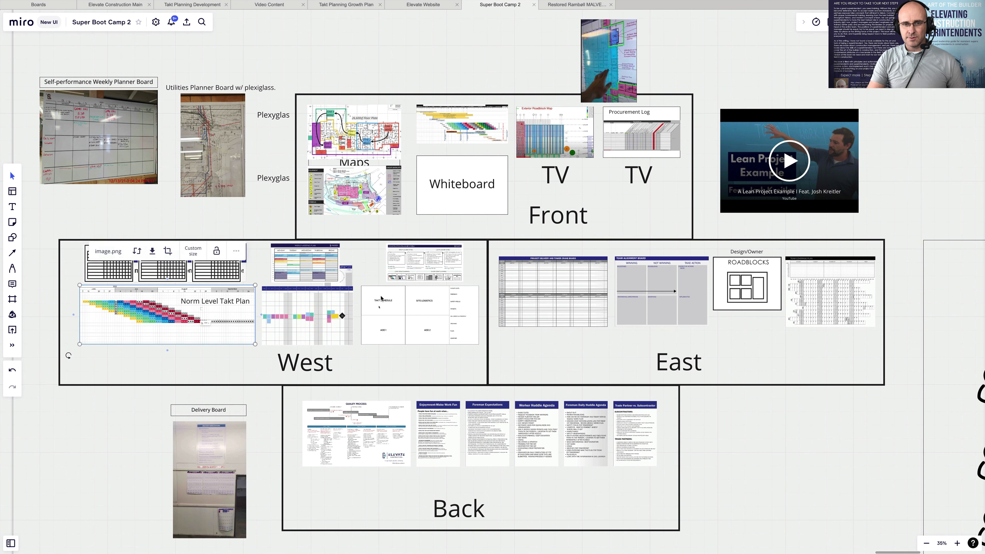
Step: Shift the zoned floor plan slightly upward and move the exterior roadblock map and procurement log images off the two TVs onto the whiteboard area
mouse_move(356, 135)
mouse_down()
mouse_move(426, 57)
mouse_move(358, 123)
mouse_up()
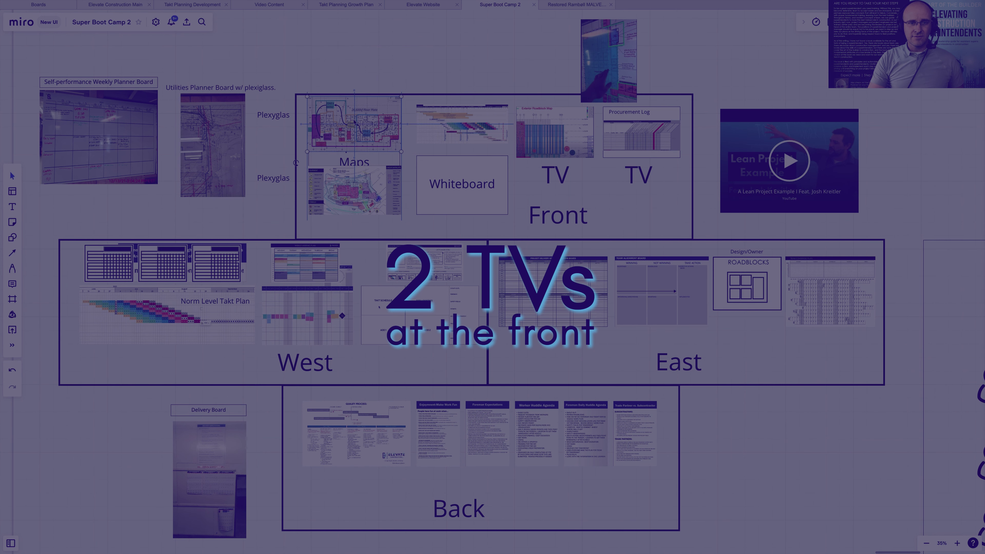
drag(543, 128, 453, 164)
drag(646, 127, 474, 202)
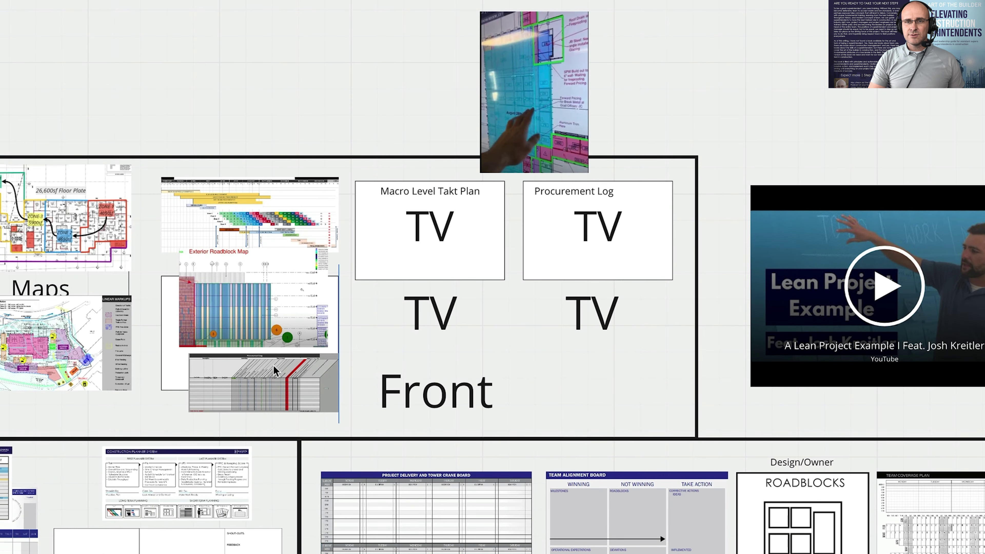
Step: Return the procurement log image to the second front TV and the exterior roadblock map to the first TV
drag(273, 365, 612, 193)
click(237, 316)
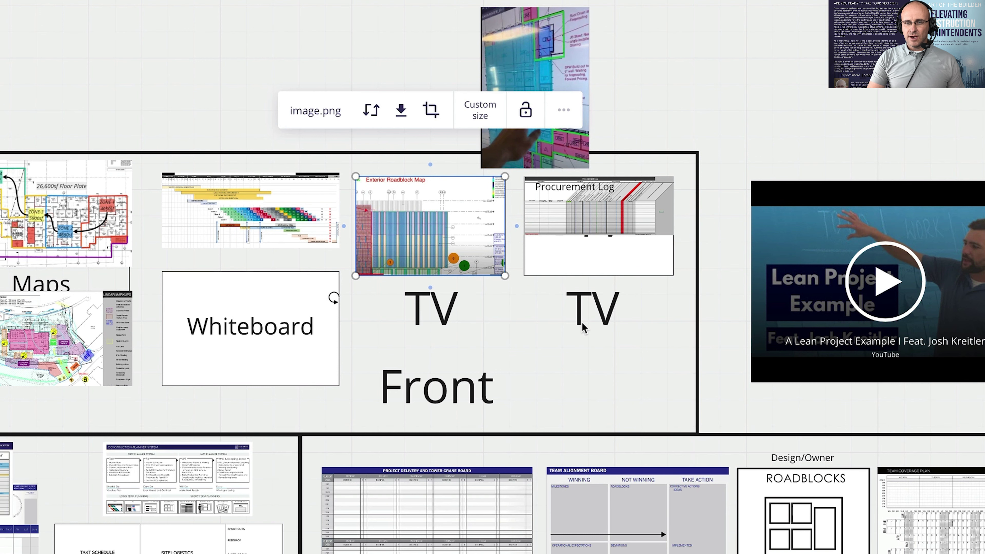
click(590, 319)
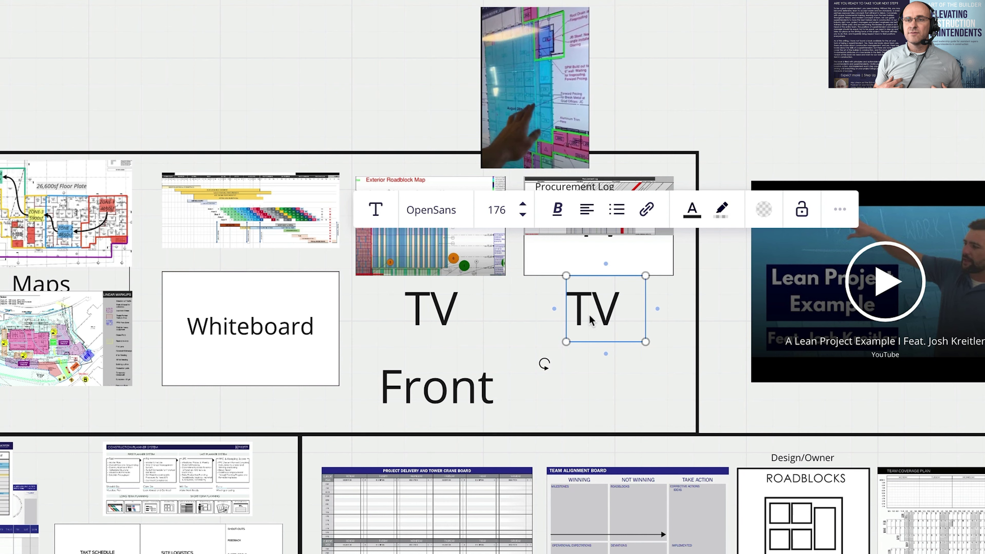
Step: Examine the Front wall's whiteboard, macro takt plan and maps, plus the utilities and self-performance planner board photos beside it
click(270, 342)
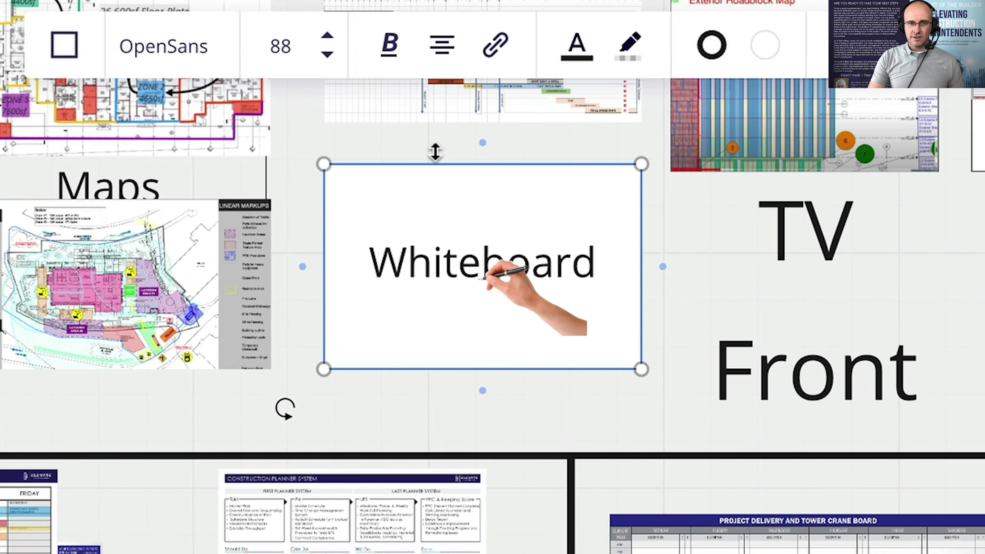
click(456, 244)
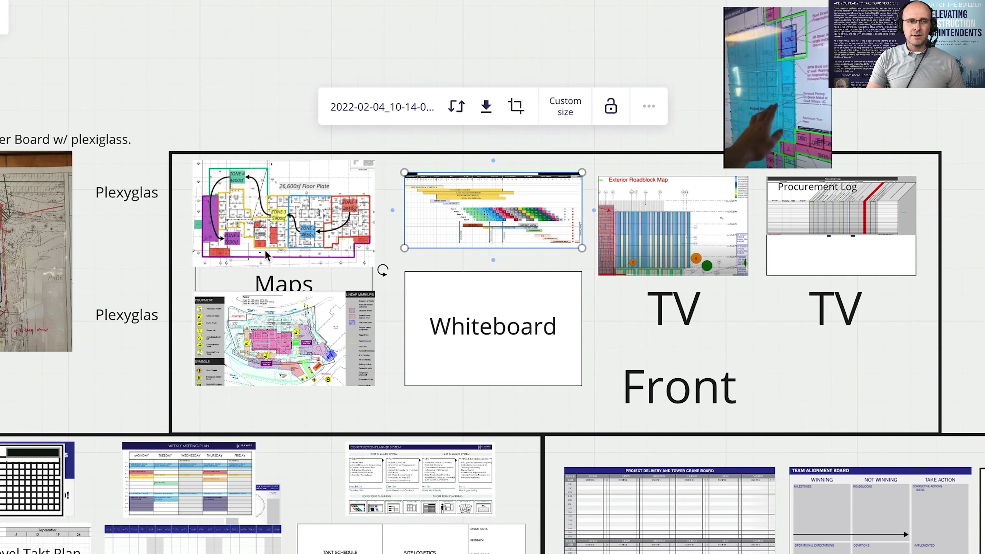
click(103, 58)
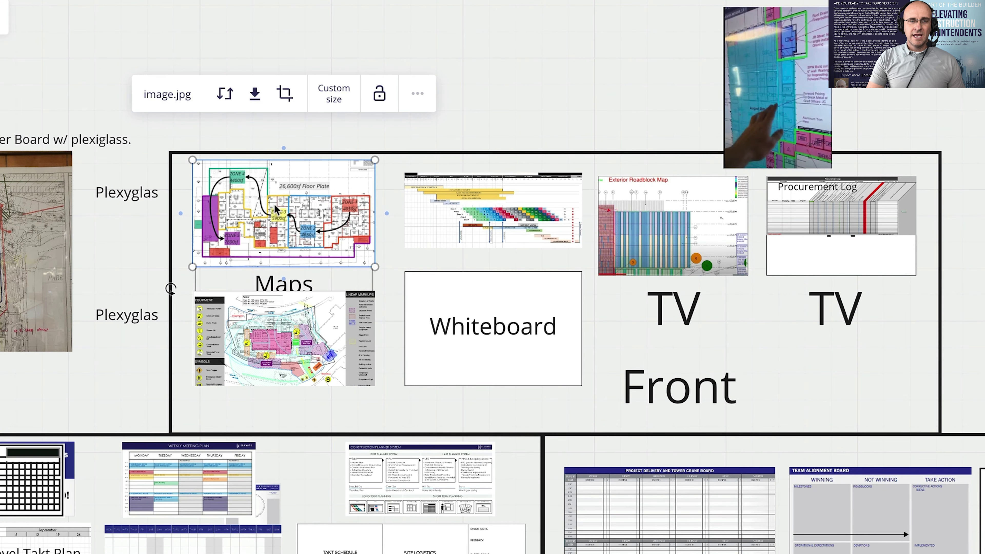
click(273, 333)
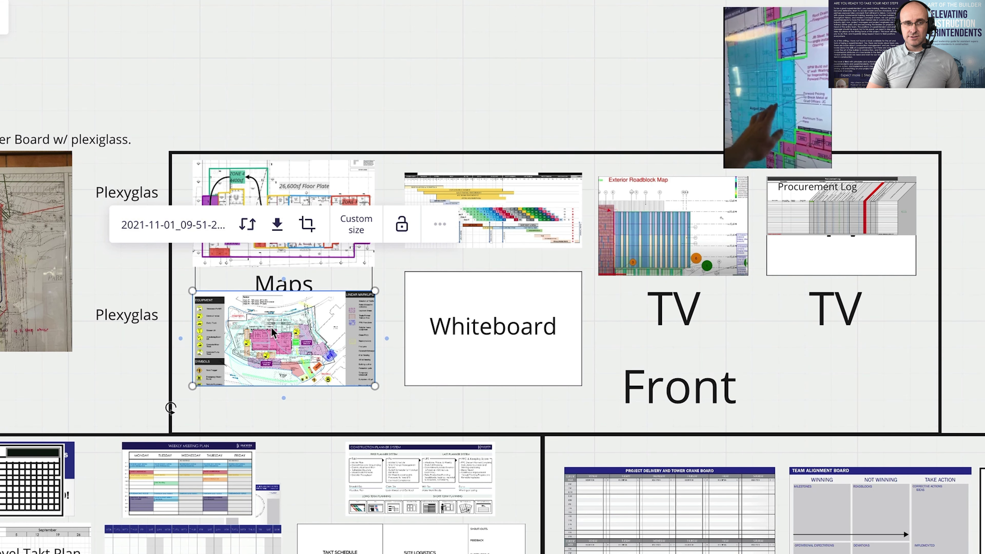
scroll(204, 330, left, 3)
click(154, 241)
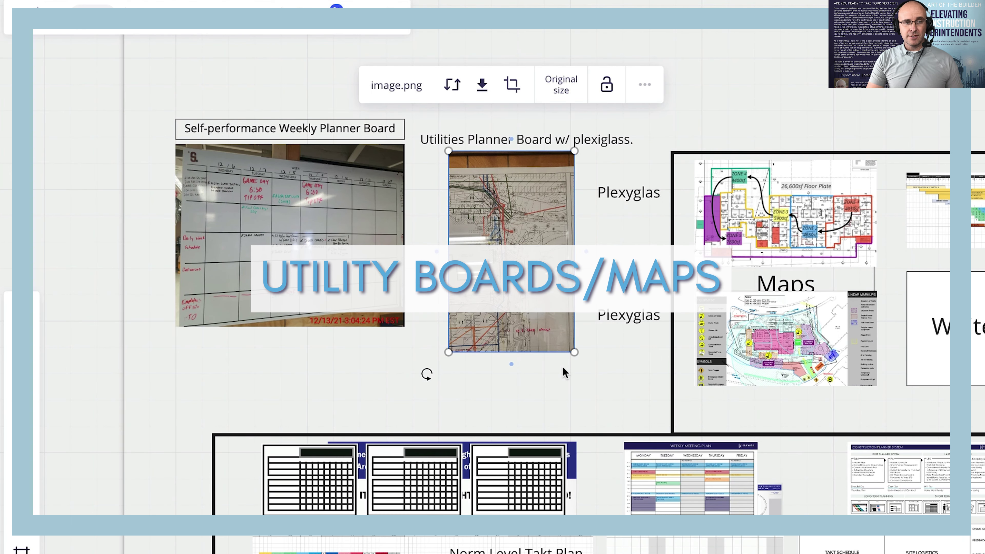
click(399, 305)
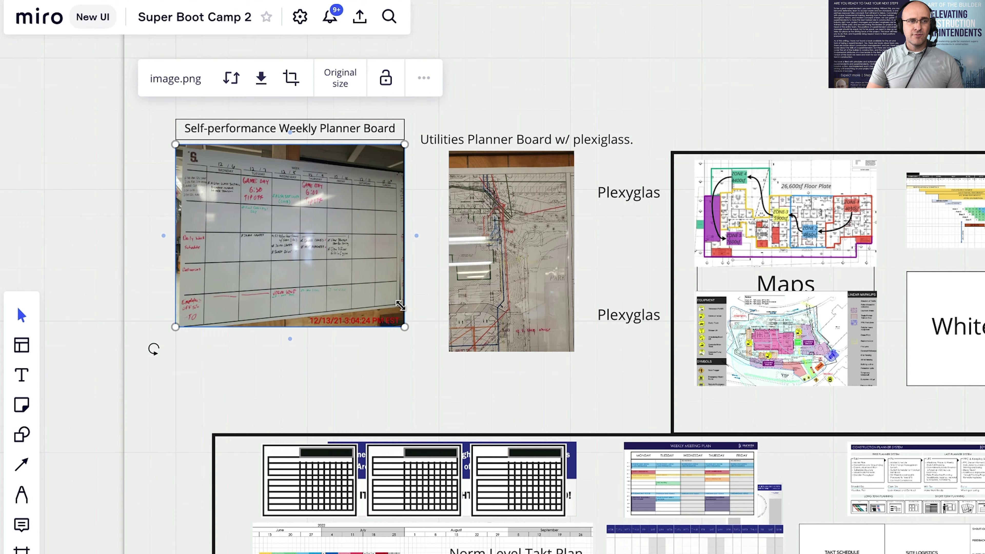
scroll(426, 300, right, 3)
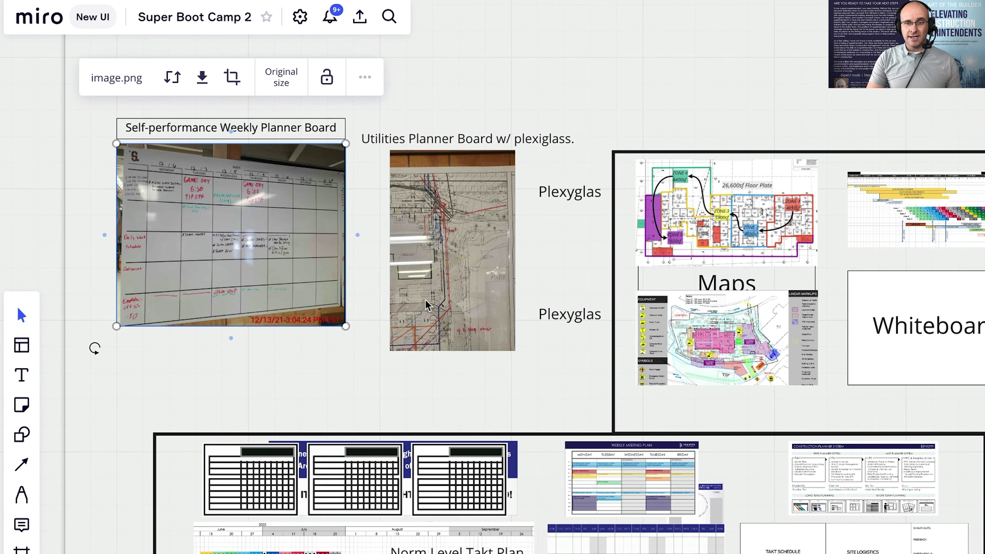
Step: Examine the West wall's Norm Level Takt Plan and the three blank grid boards above it
scroll(565, 413, down, 5)
scroll(541, 349, left, 5)
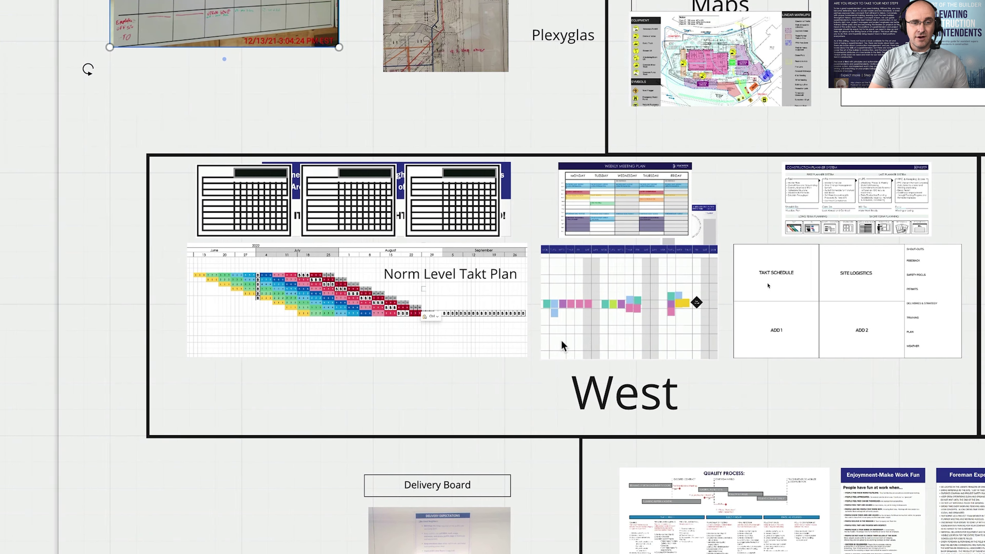
ctrl+scroll(471, 327, up, 3)
click(471, 326)
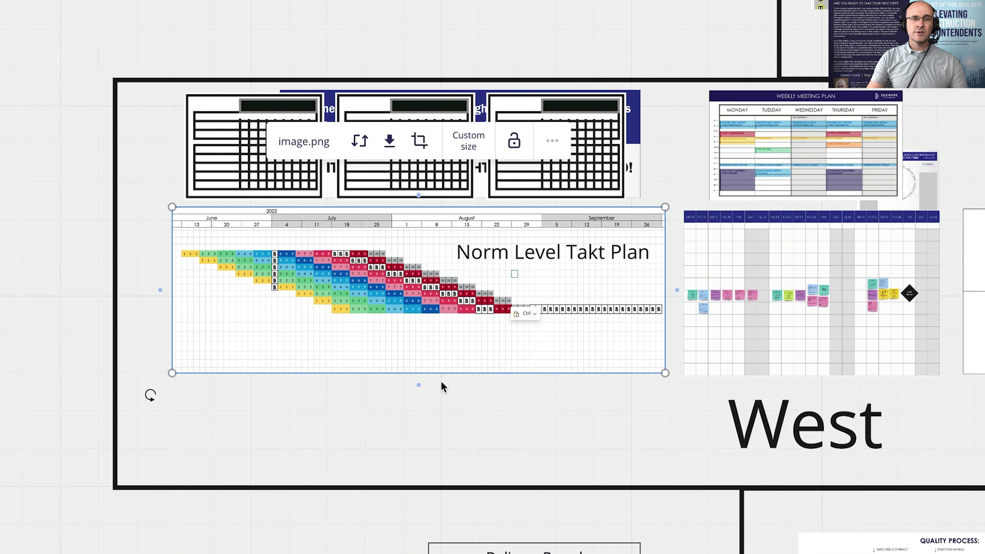
click(290, 182)
click(423, 178)
click(564, 177)
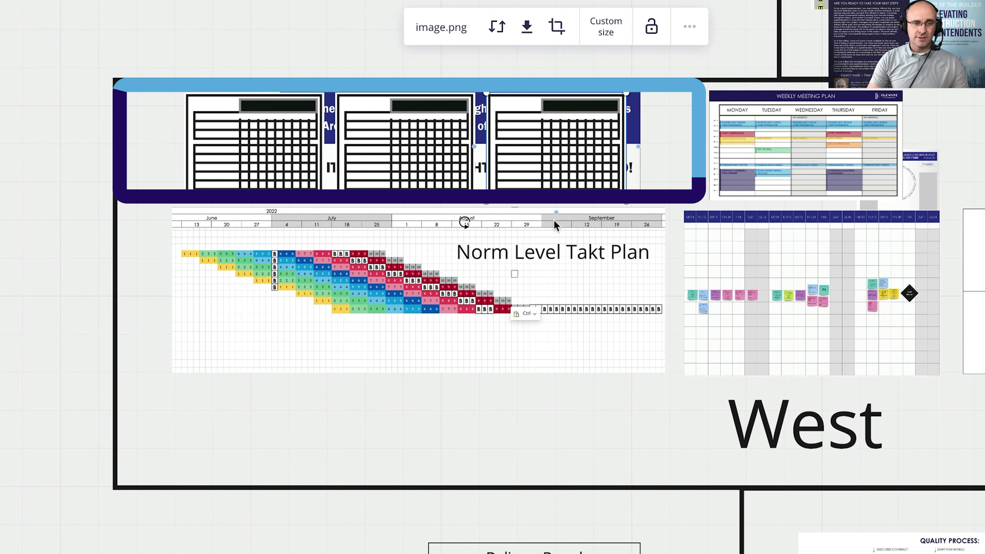
Step: Adjust the position of the blue-headed sign behind the three grid boards on the West wall
drag(555, 224, 555, 224)
click(637, 129)
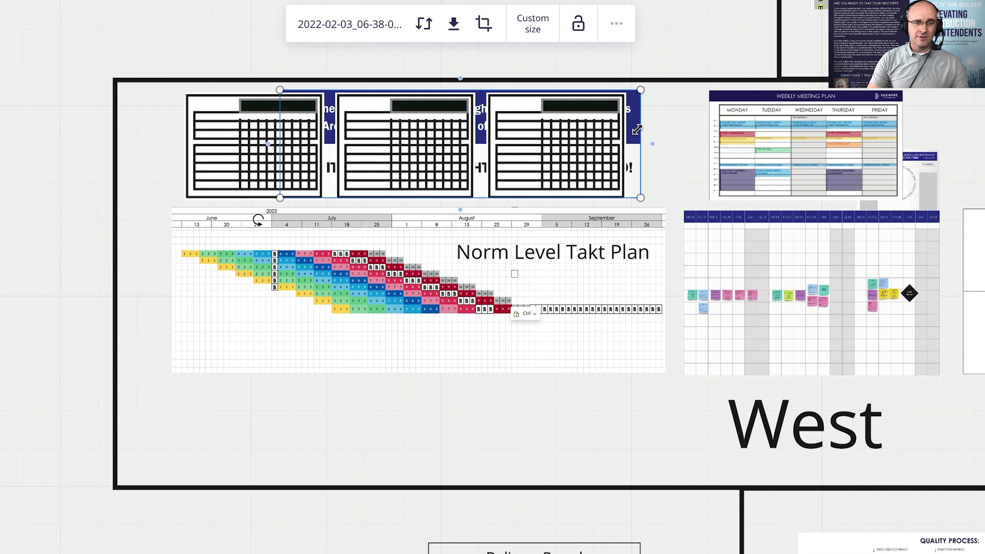
drag(637, 130, 607, 154)
Step: Examine the West wall's weekly meeting plan, sticky-note planning board, takt schedule and site logistics board, and Norm Level Takt Plan
click(853, 196)
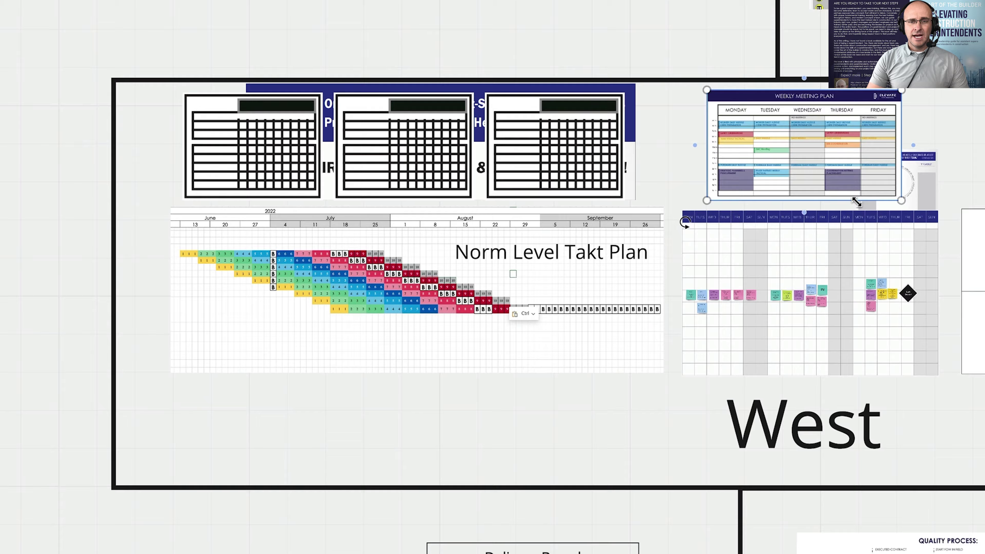
scroll(857, 201, right, 3)
click(707, 267)
scroll(717, 291, right, 5)
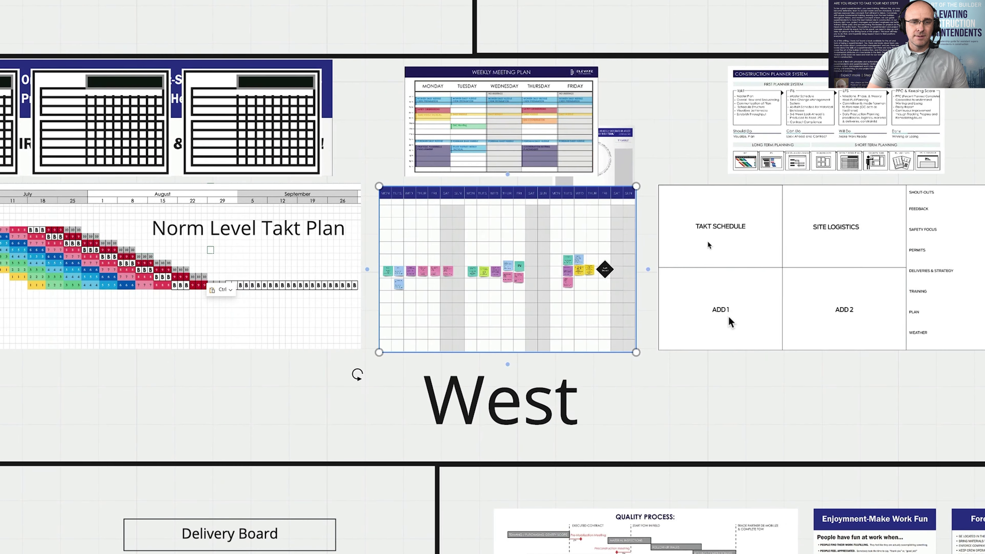
scroll(729, 316, right, 6)
click(566, 318)
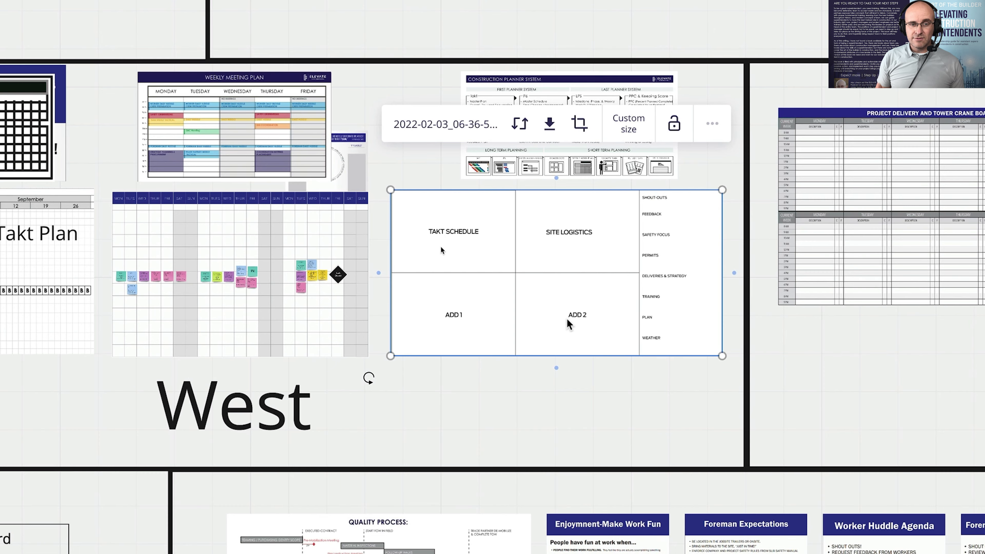
scroll(566, 319, left, 5)
click(241, 334)
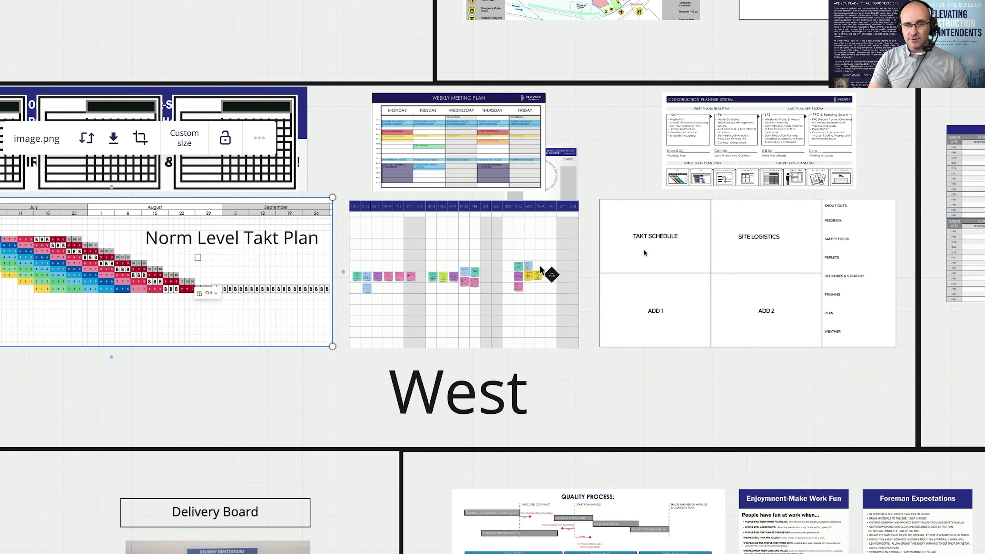
Step: Examine the East wall's project delivery and tower crane board, team alignment board, roadblocks board and team coverage plan
scroll(497, 264, right, 13)
click(502, 179)
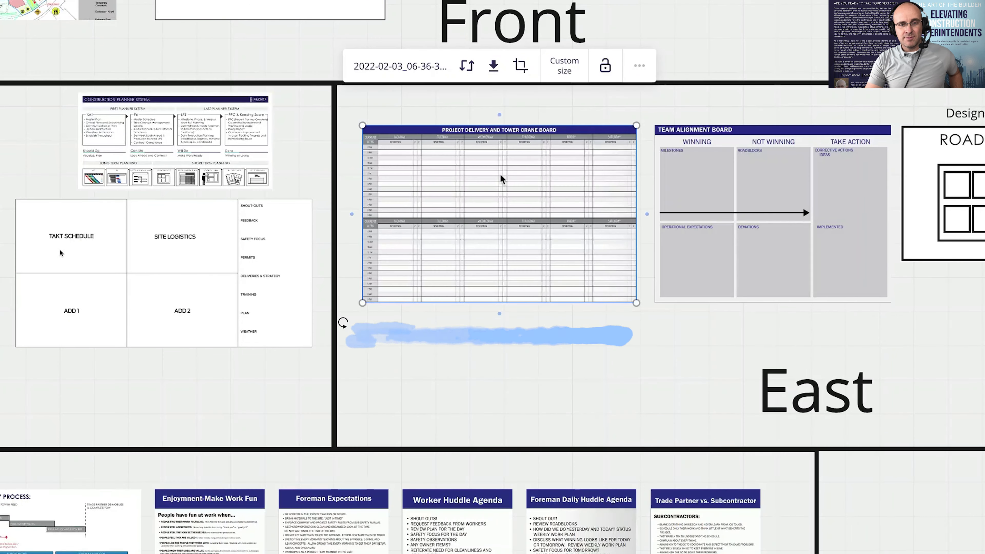
click(813, 241)
scroll(813, 242, right, 5)
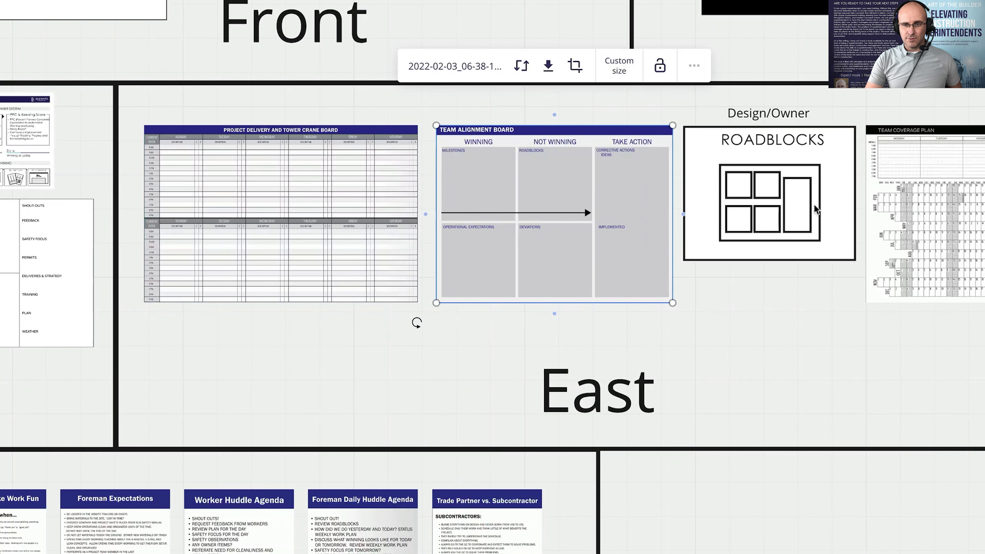
scroll(596, 280, right, 5)
click(616, 220)
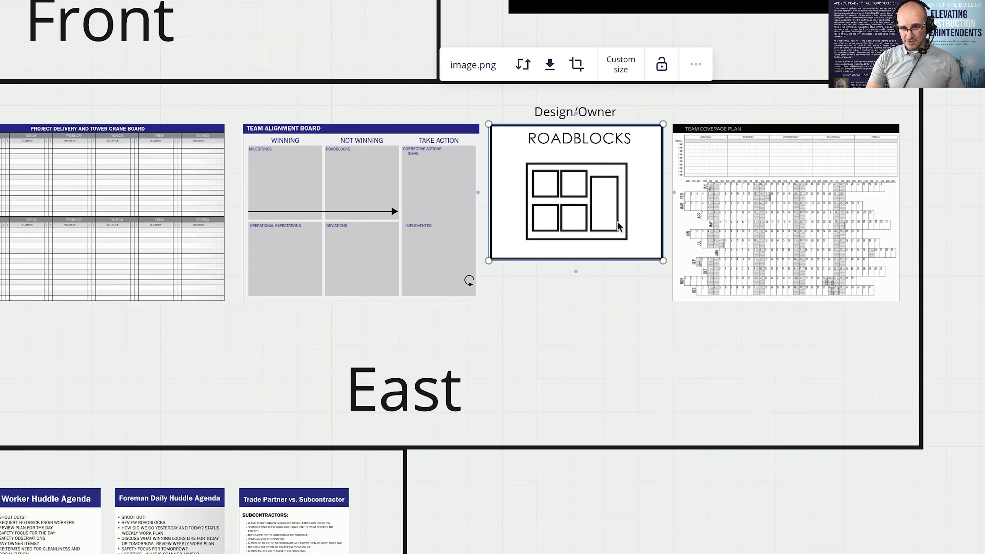
click(810, 203)
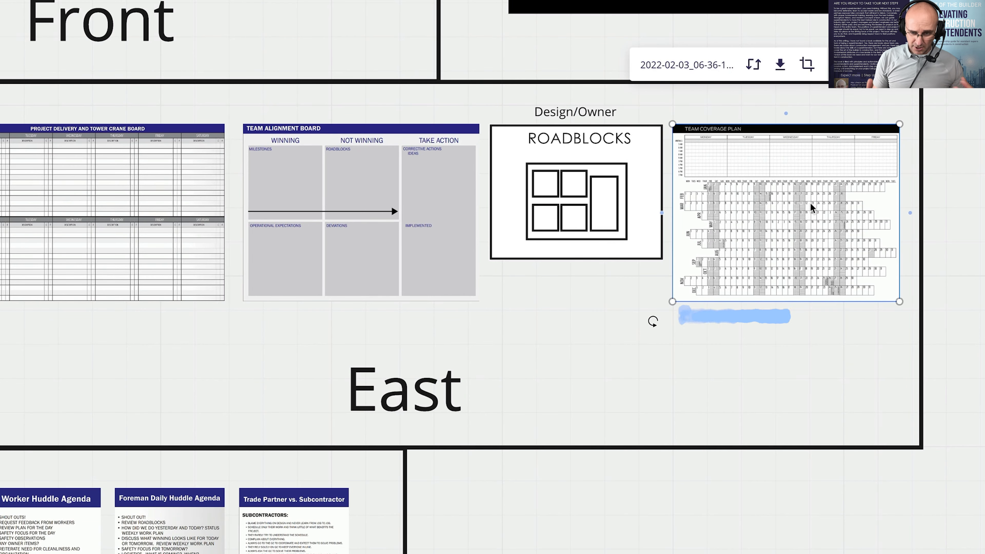
scroll(810, 203, left, 3)
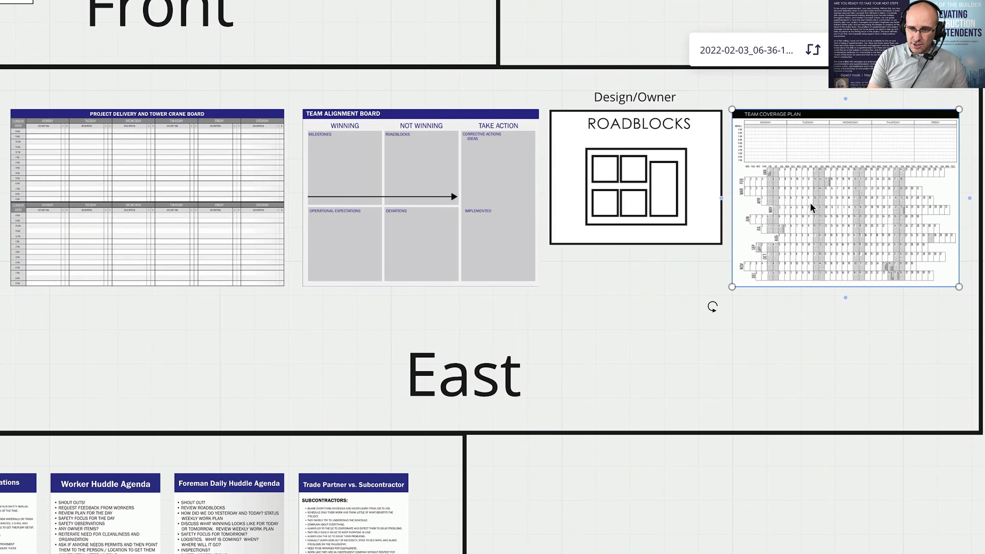
ctrl+scroll(740, 203, down, 3)
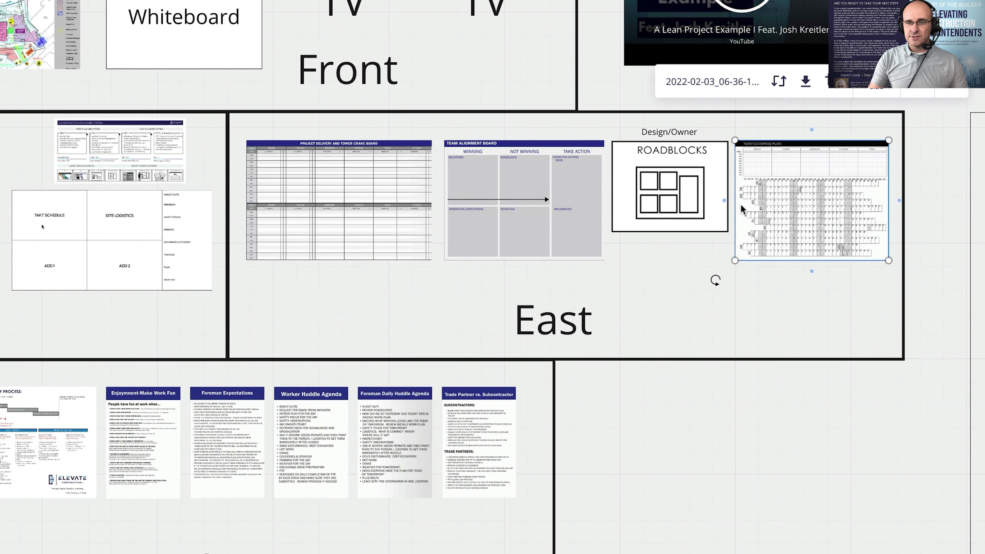
Step: Examine the conference room layout, including the U-shaped table arrangement and the two display rectangles on its front wall
scroll(708, 227, left, 3)
scroll(708, 227, up, 1)
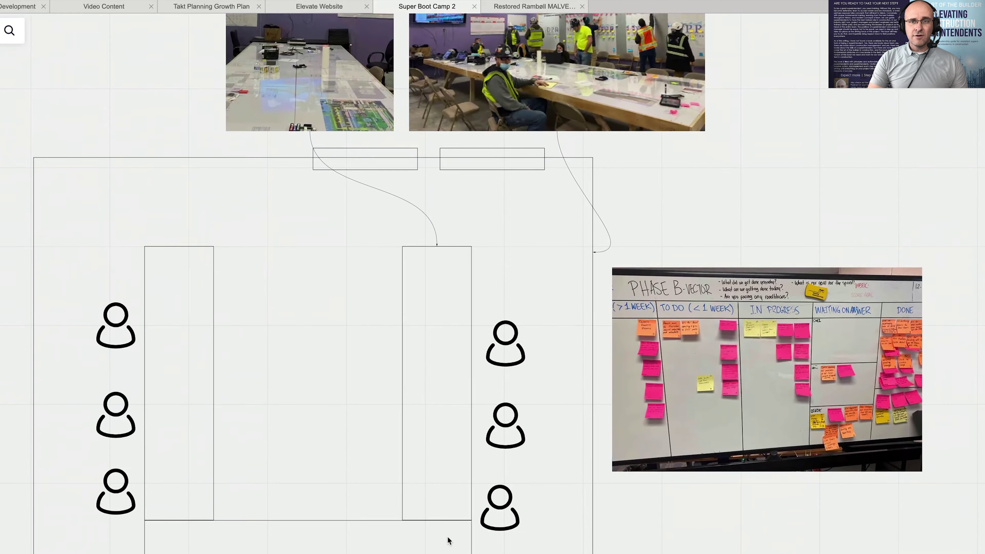
scroll(449, 541, down, 2)
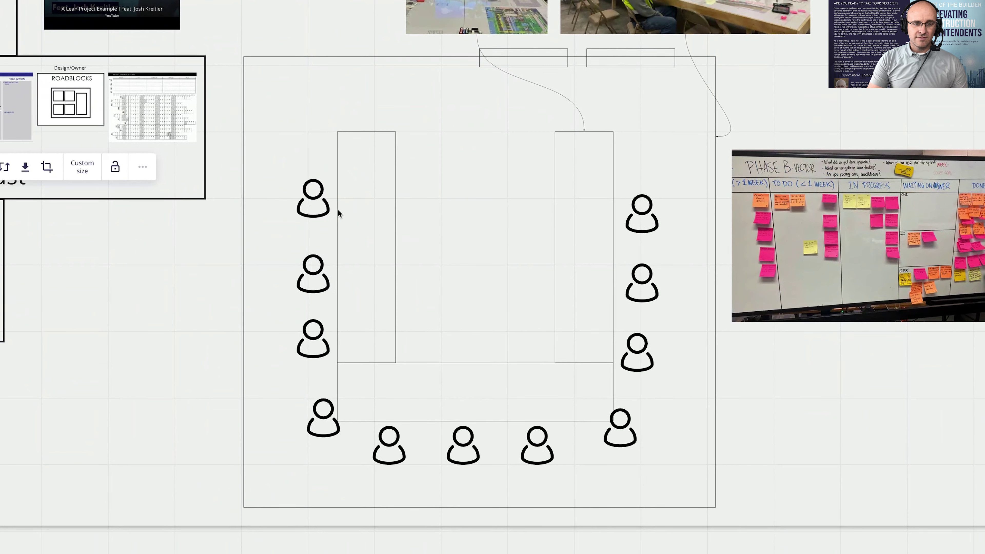
click(338, 213)
click(445, 378)
click(578, 315)
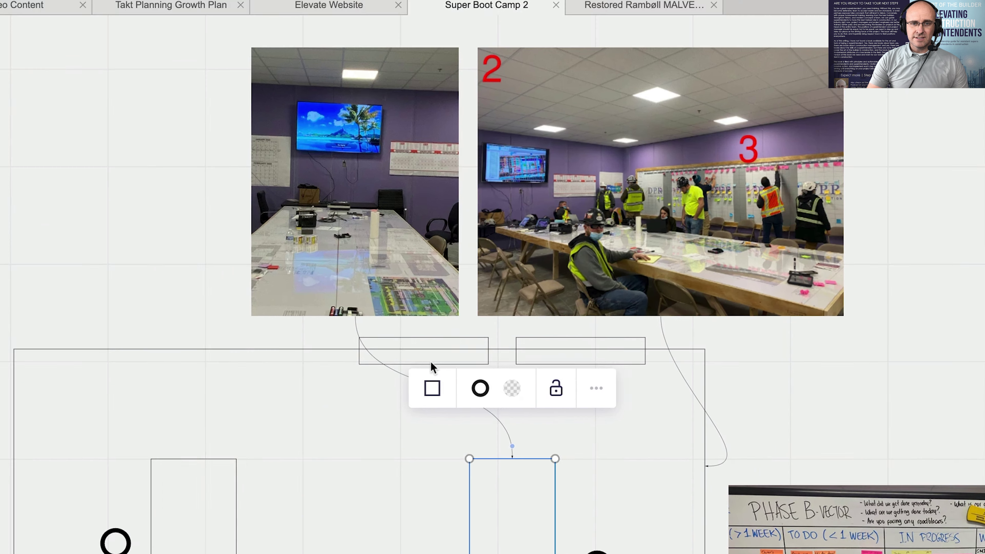
click(431, 363)
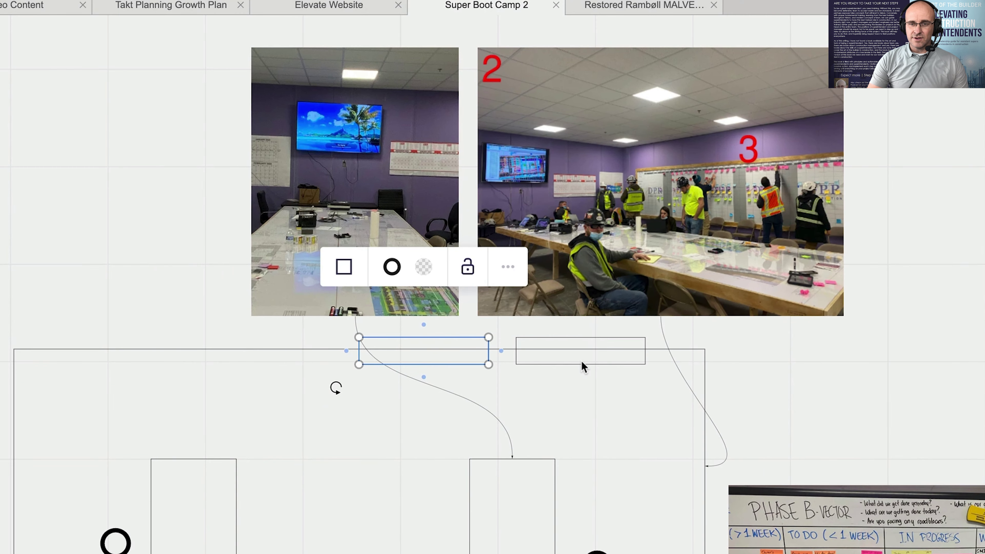
click(583, 365)
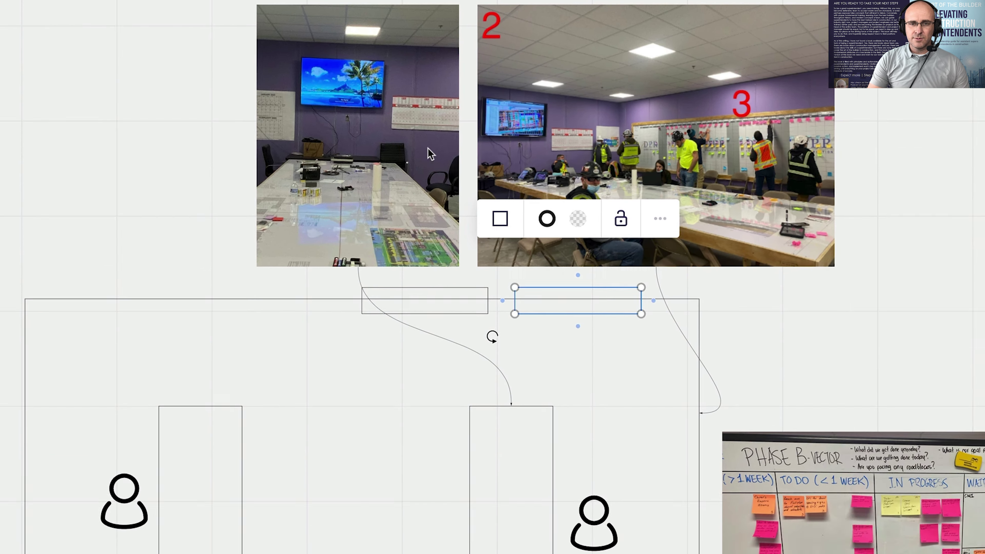
Step: Inspect the conference room photos showing the wall-mounted TV, the tables covered with drawings and the planning boards
scroll(371, 149, up, 5)
scroll(381, 22, up, 5)
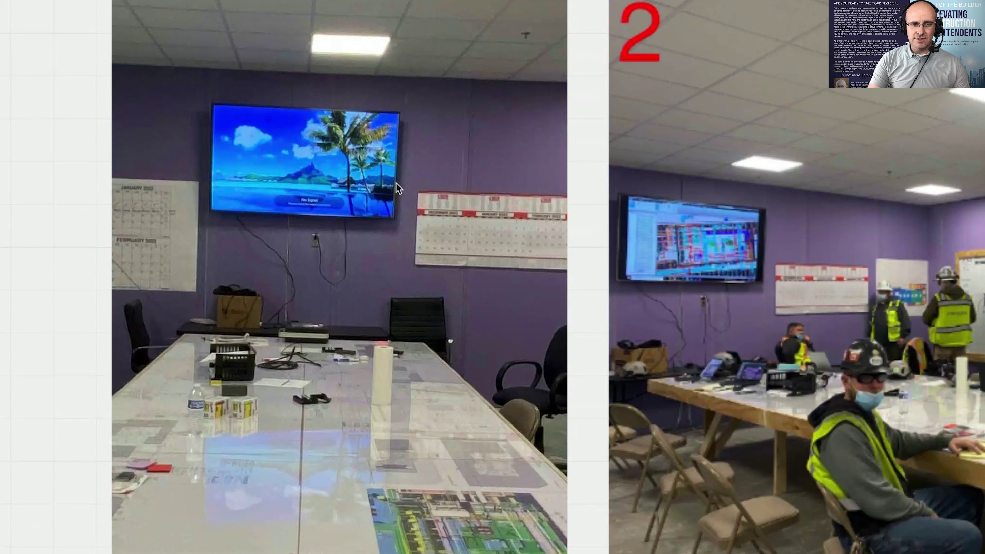
scroll(368, 288, down, 1)
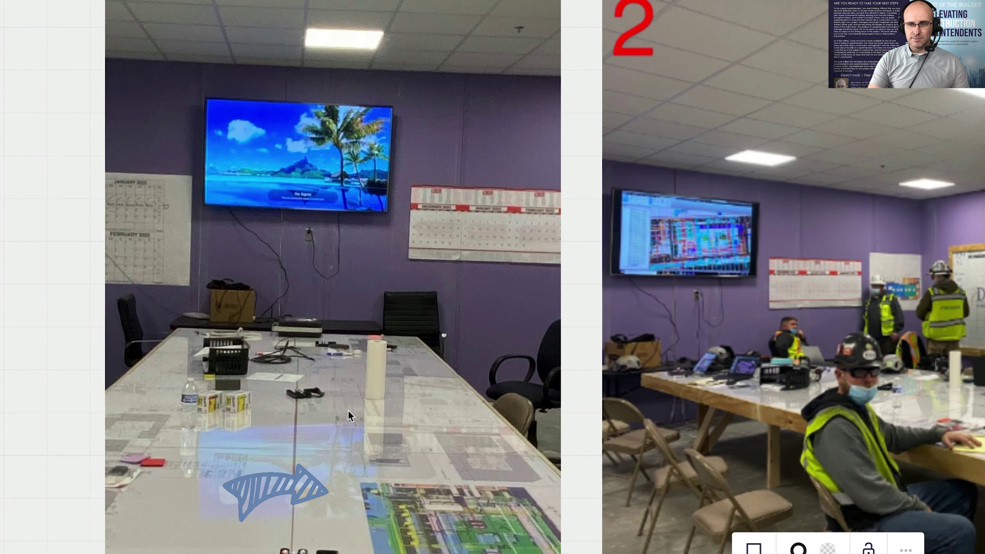
scroll(348, 410, right, 8)
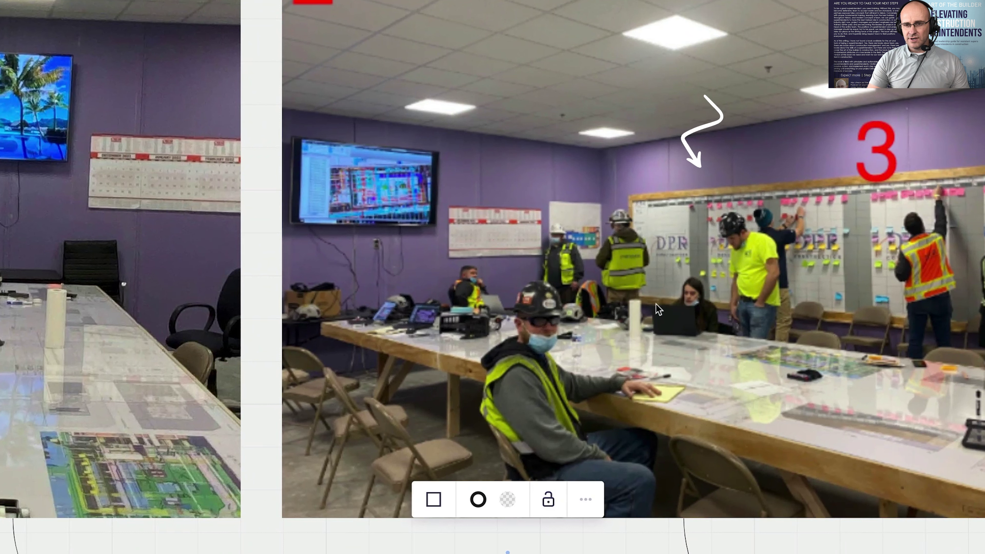